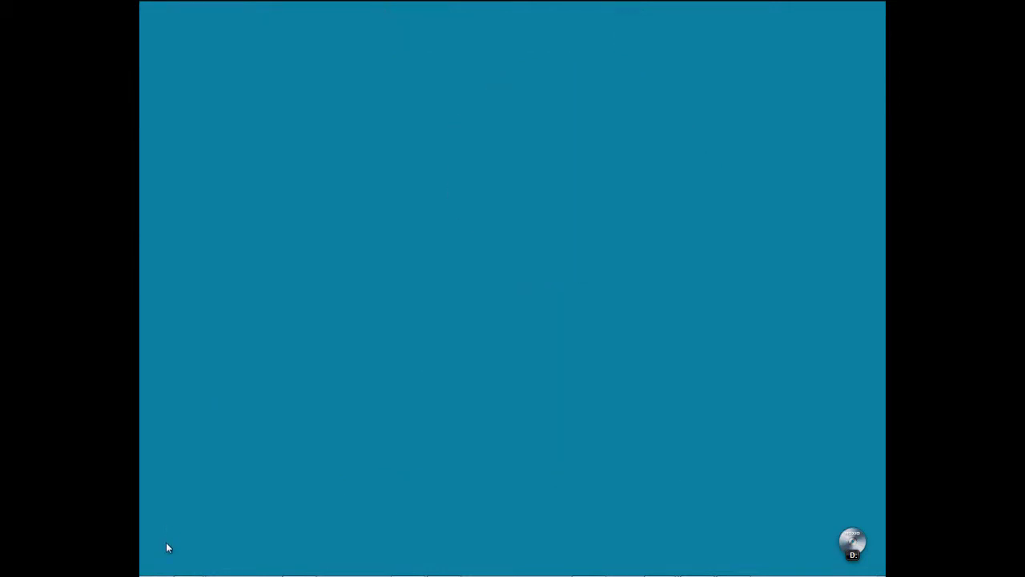
Step: Search the Start menu for cmd and launch Command Prompt
click(166, 545)
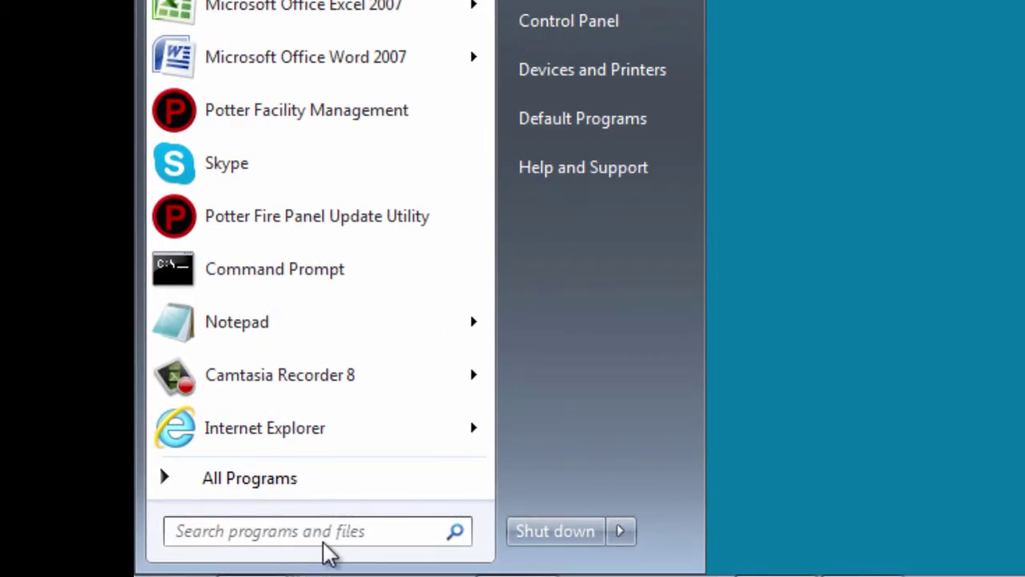
text(cmd)
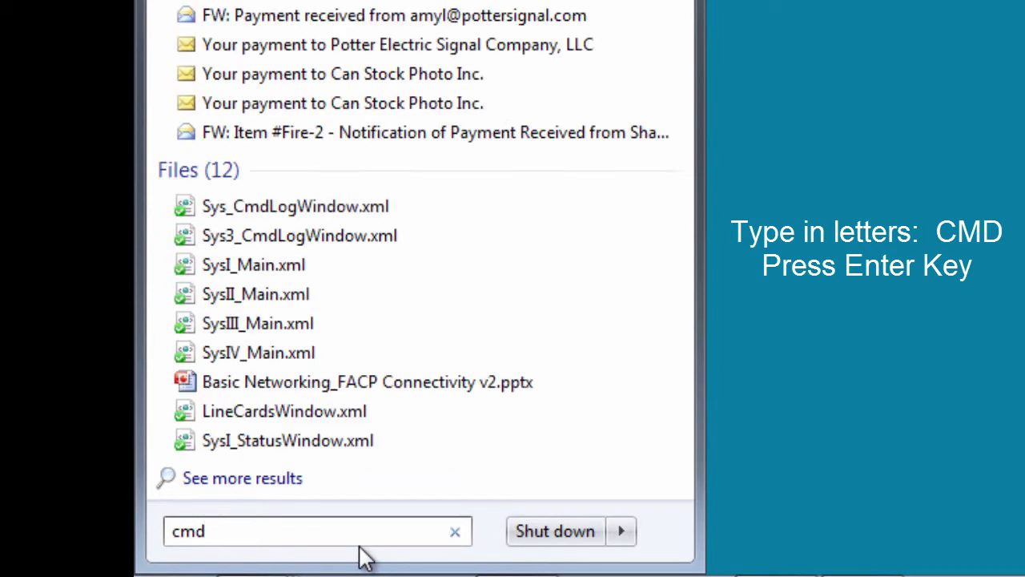
key(Return)
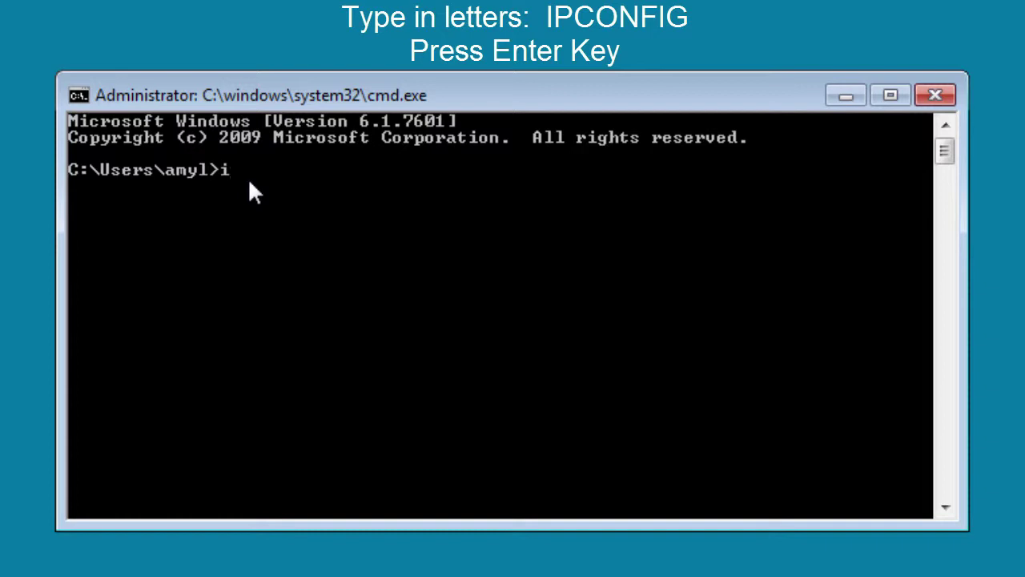
Step: Run ipconfig to list the laptop's adapter addresses
text(onfig)
key(Return)
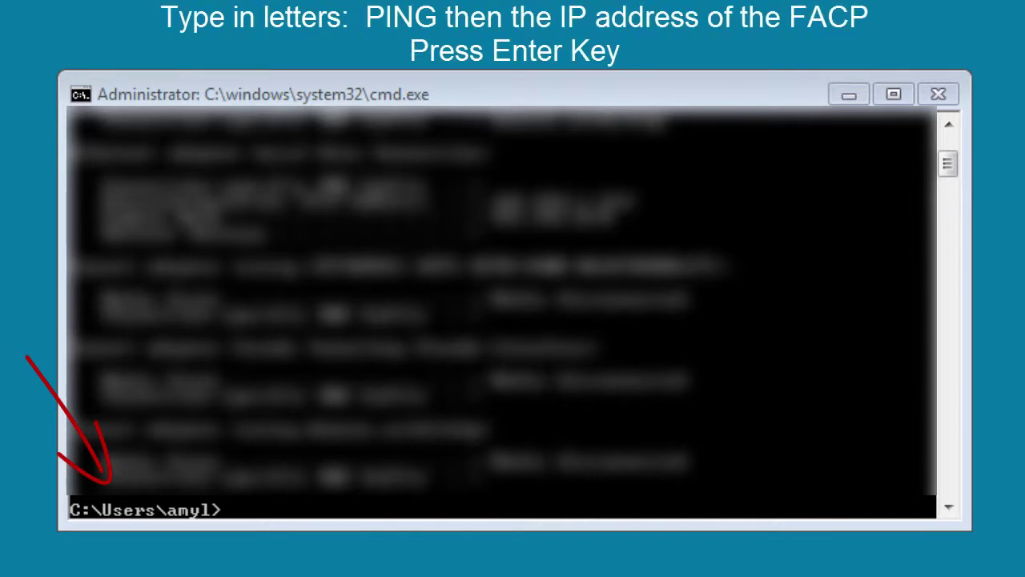
Step: Ping the fire panel at 169.254.150.70 from the console
click(283, 513)
text(ping)
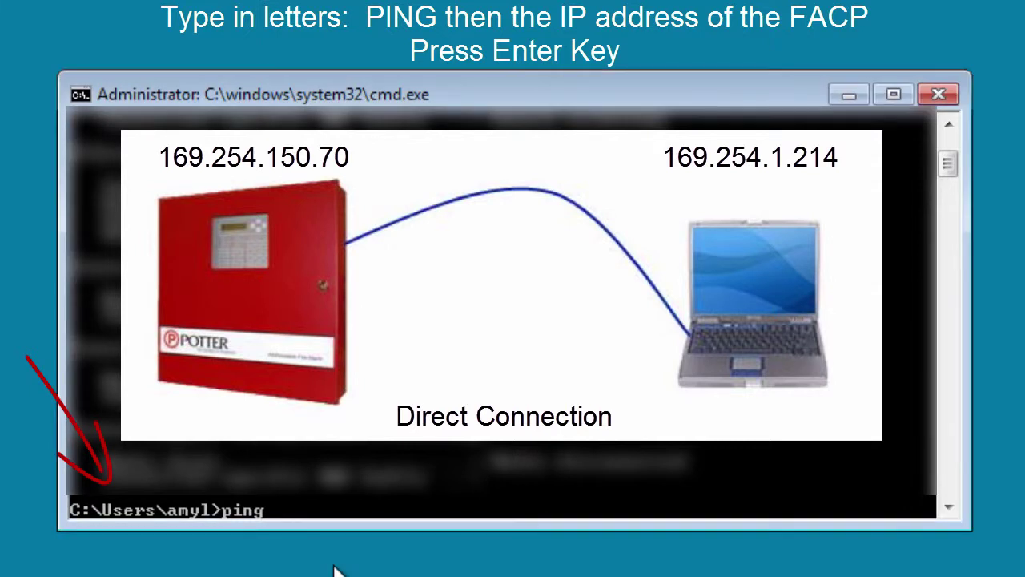
text(169.254.150.70)
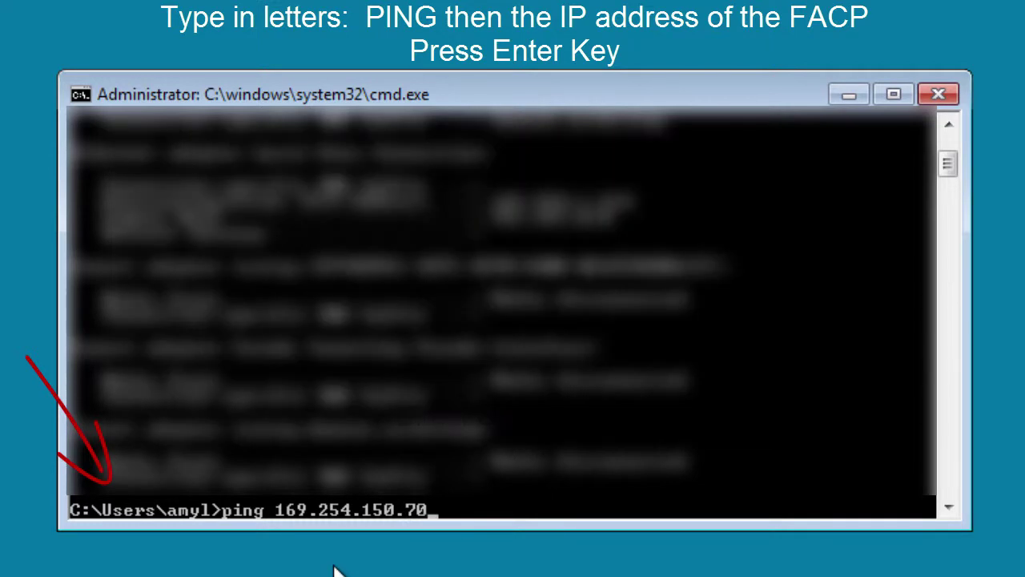
key(Return)
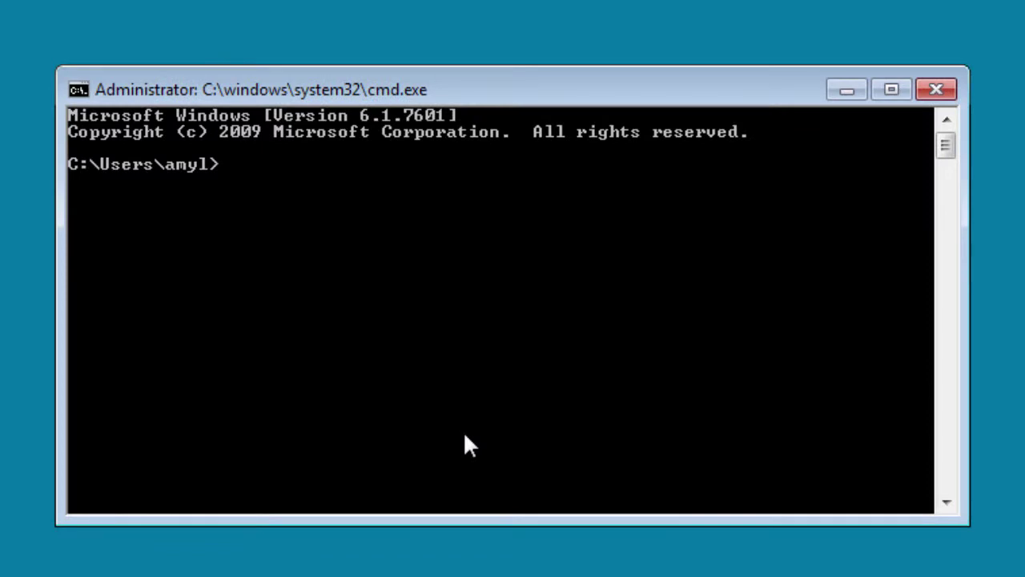
Step: Rerun ipconfig, then ping 169.254.150.70, which times out with 100% loss
text(ipconfig)
key(Return)
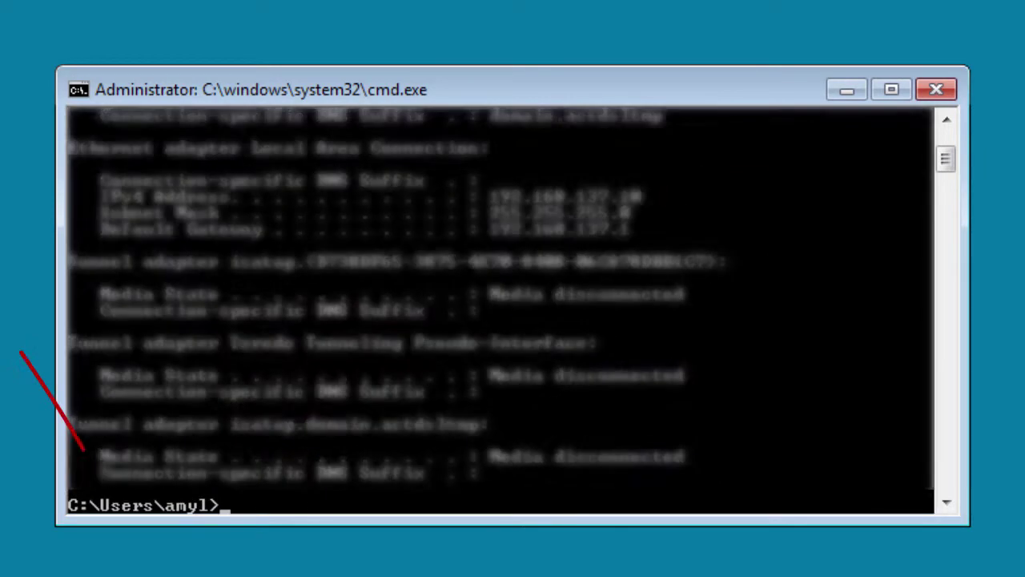
text(ping)
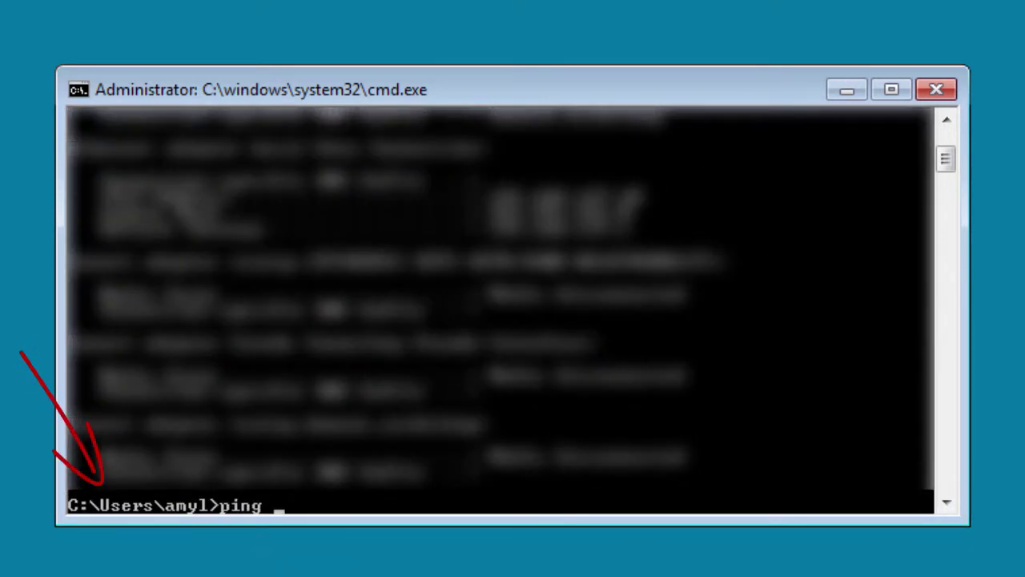
text( 169.254.150.70)
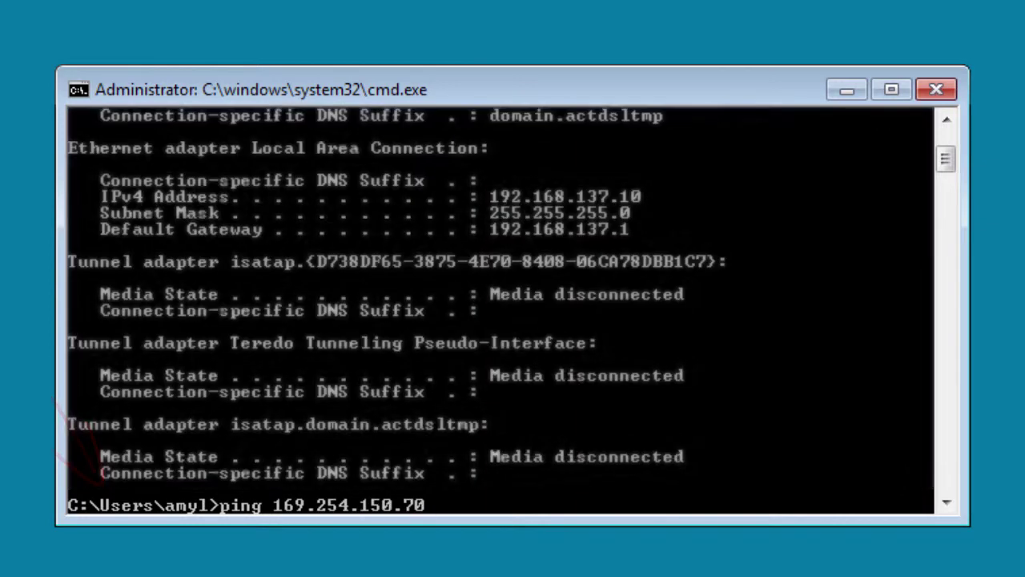
key(Return)
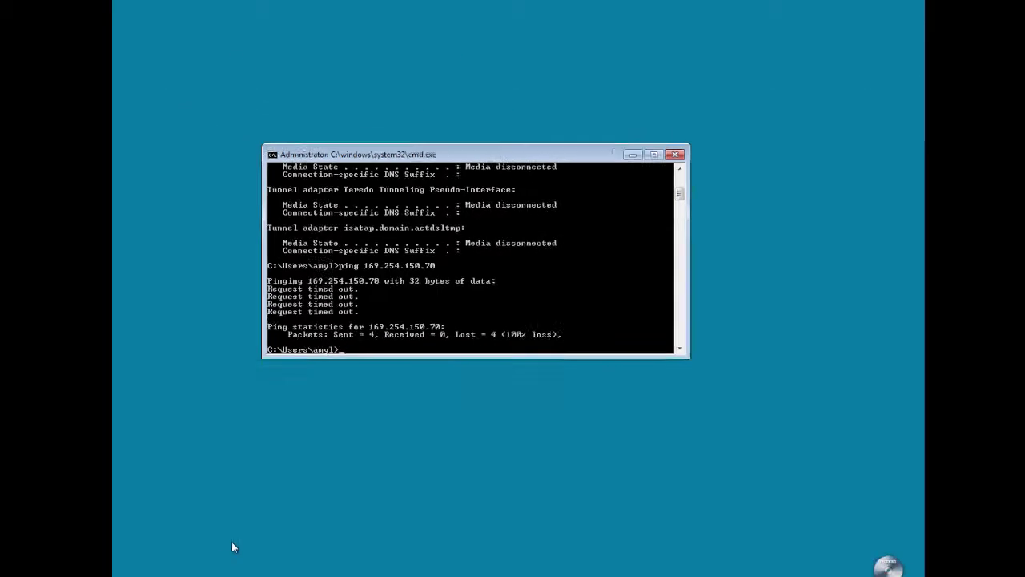
Step: Go to Network and Sharing Center via Start and Control Panel
key(super)
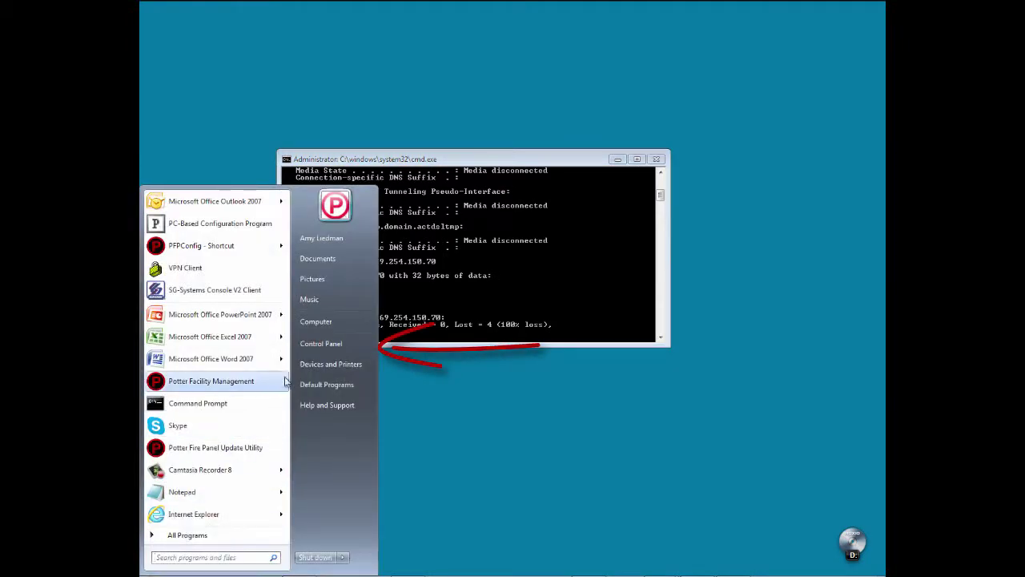
click(324, 343)
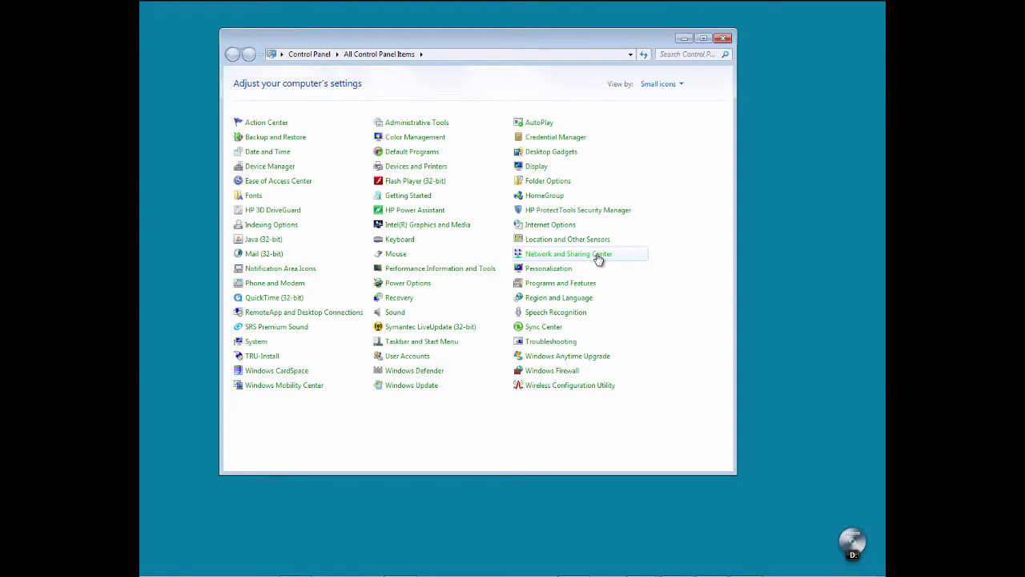
click(615, 273)
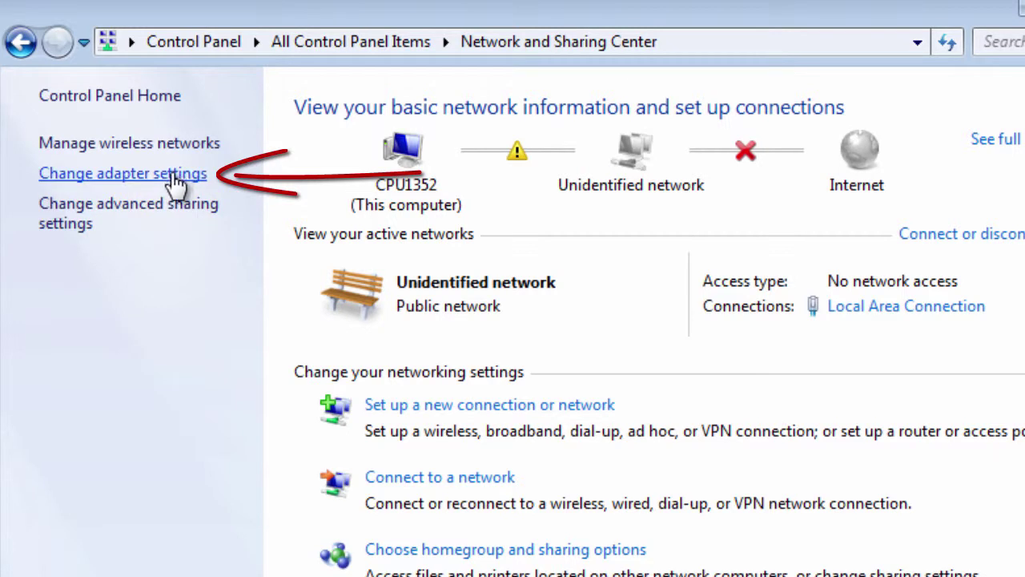
Step: Open Properties for Local Area Connection from the adapter settings list
click(168, 183)
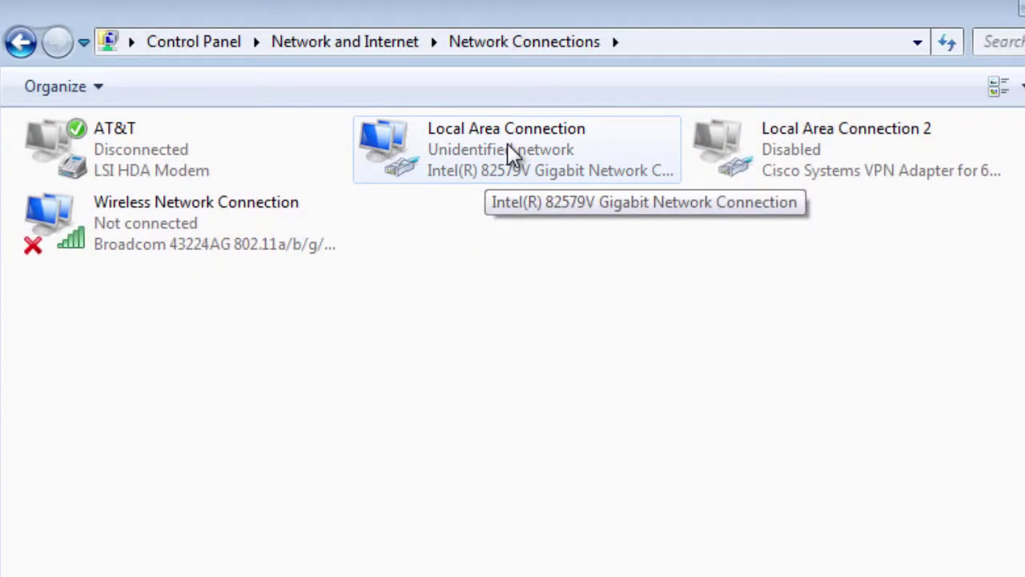
right_click(508, 145)
click(563, 398)
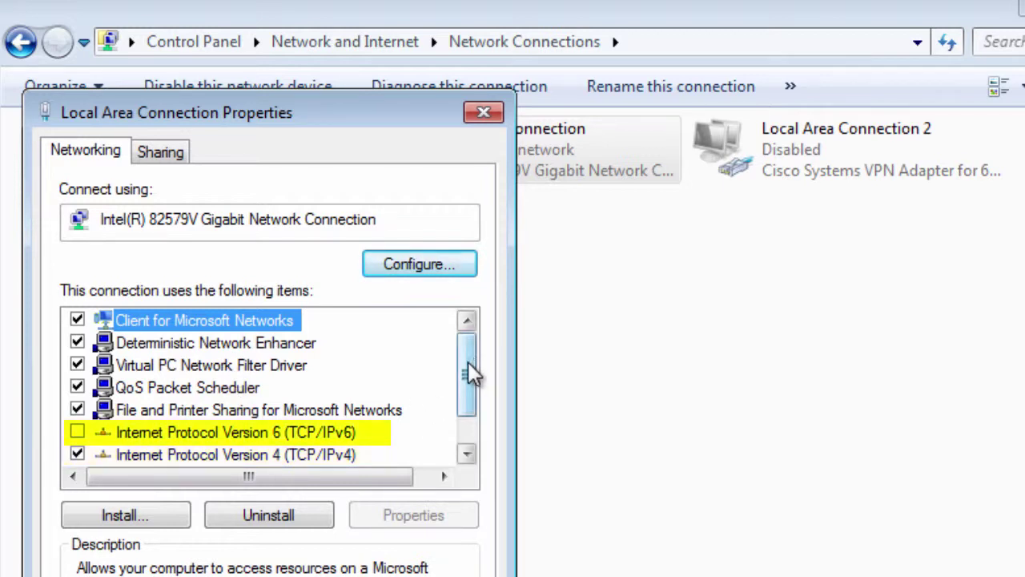
Step: Open the Internet Protocol Version 4 (TCP/IPv4) properties
drag(467, 361, 468, 372)
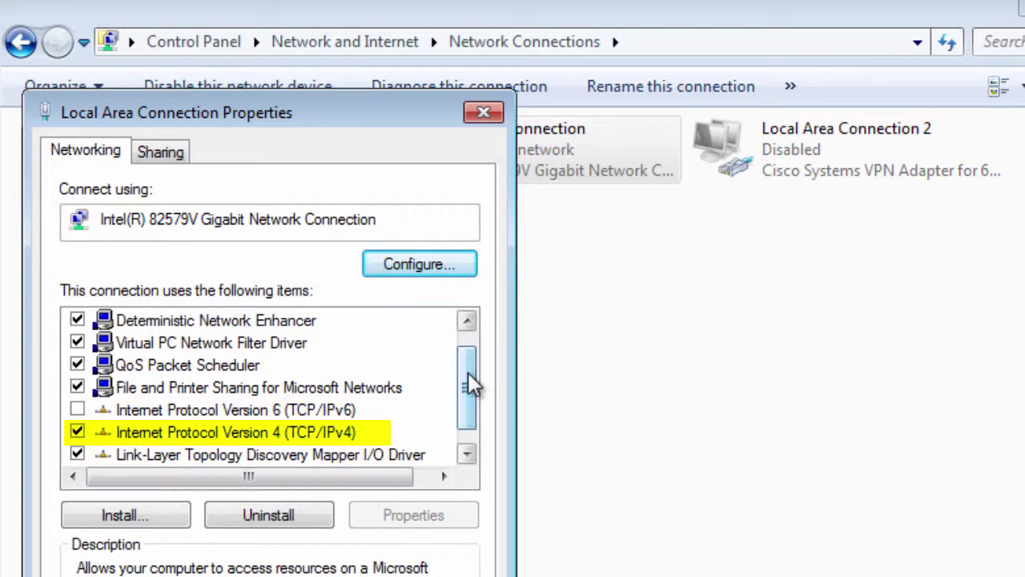
click(224, 433)
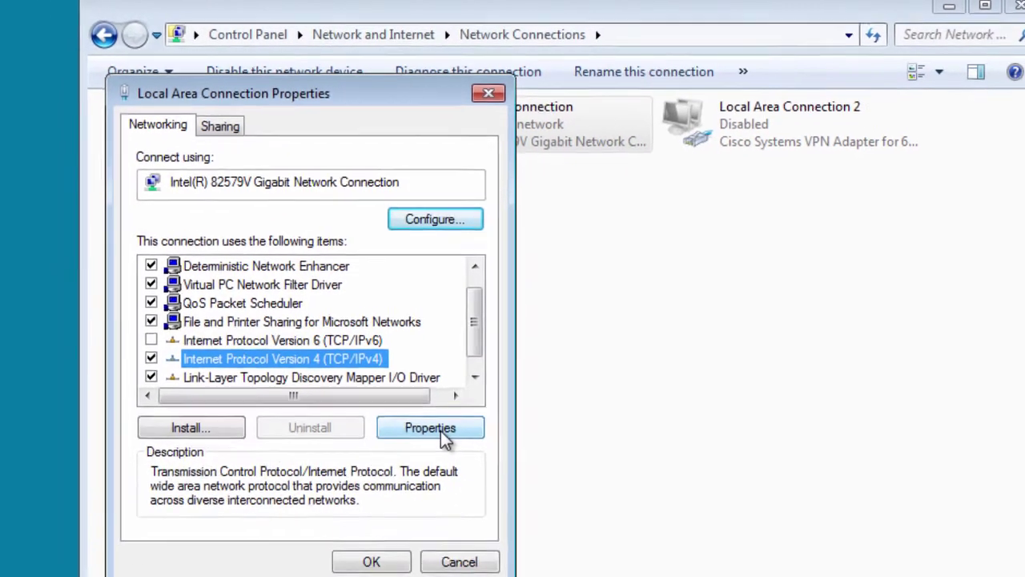
click(423, 521)
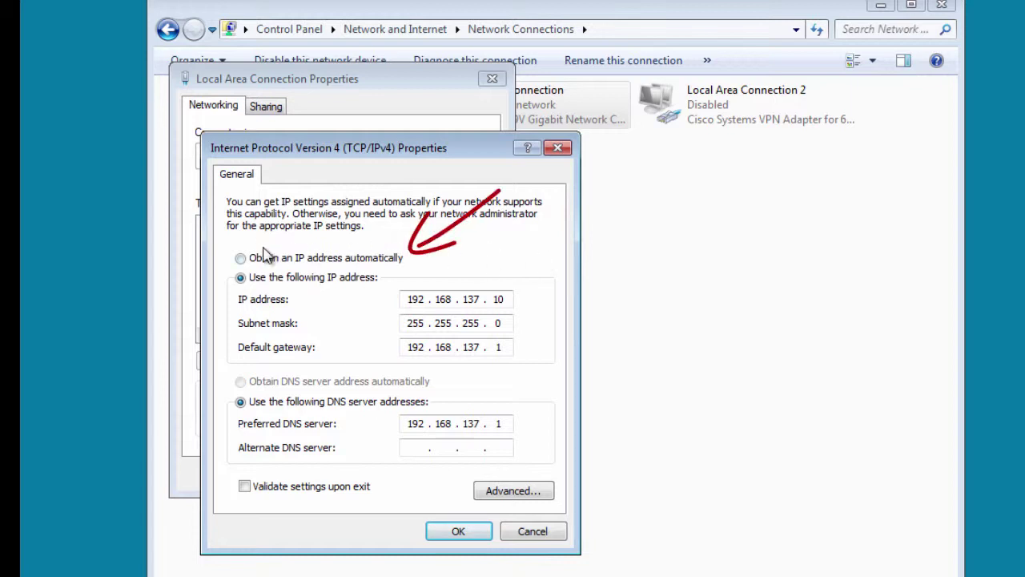
Step: Set IPv4 to obtain IP and DNS addresses automatically, then close the properties
click(240, 260)
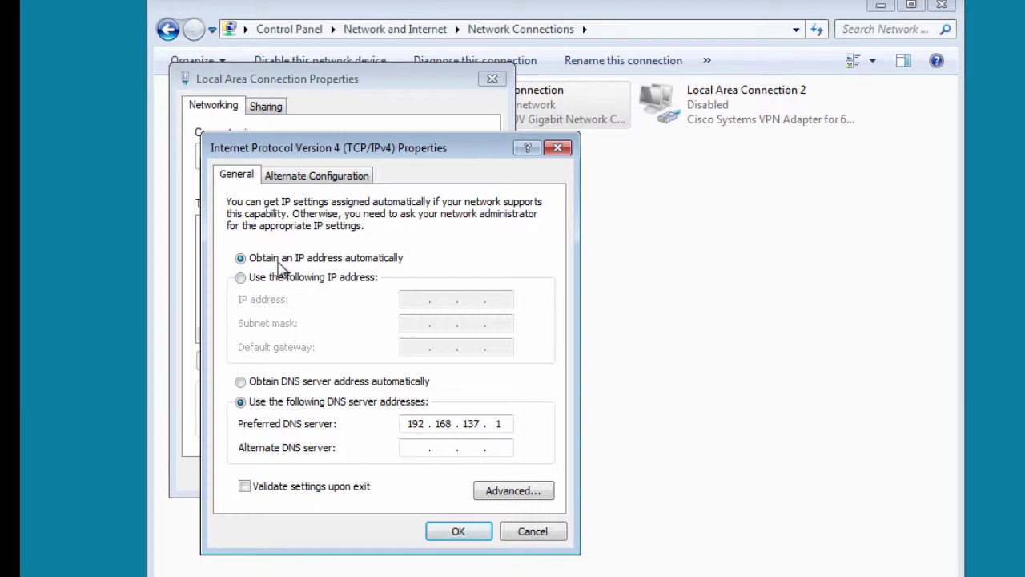
click(240, 383)
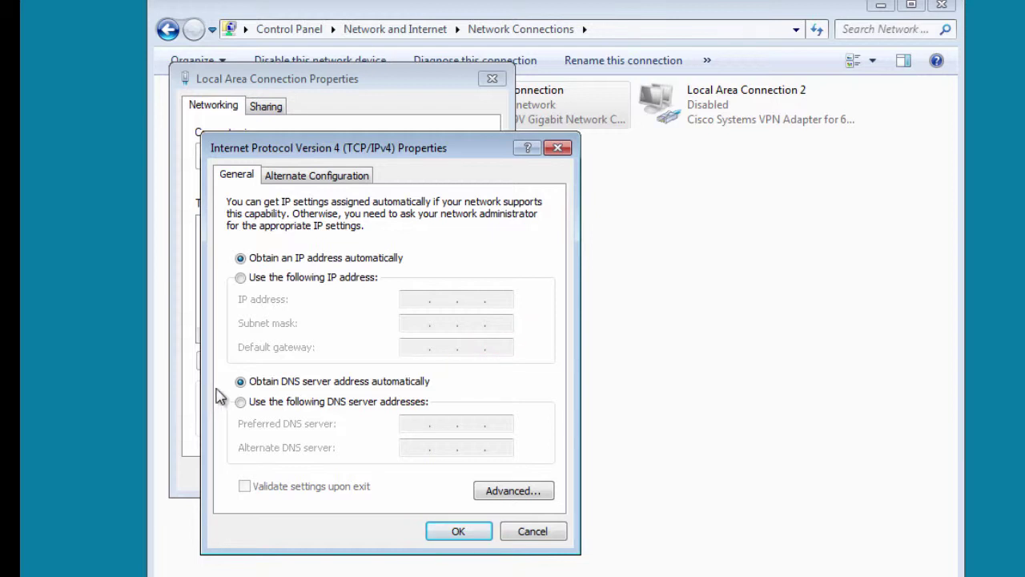
click(466, 533)
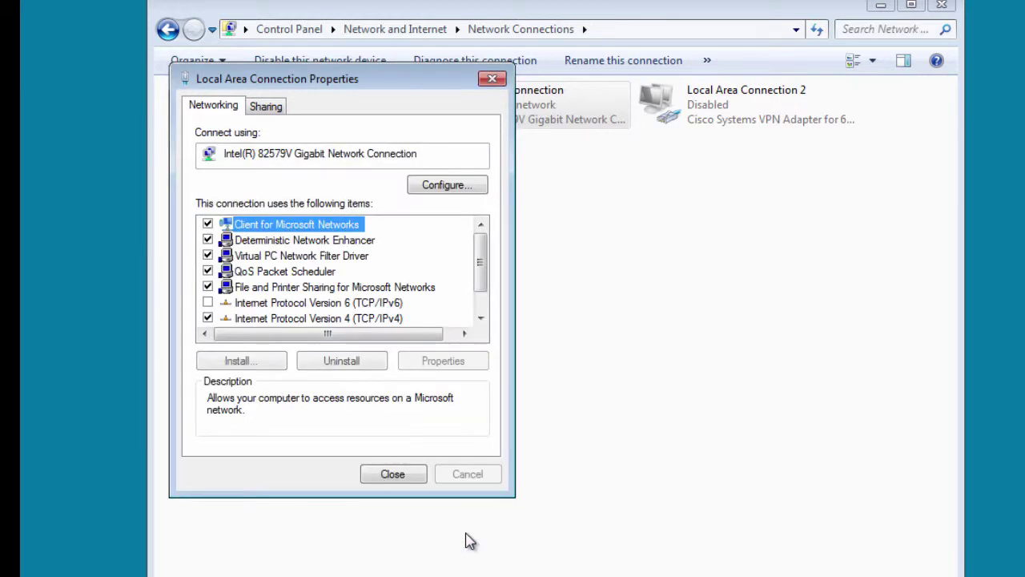
click(390, 475)
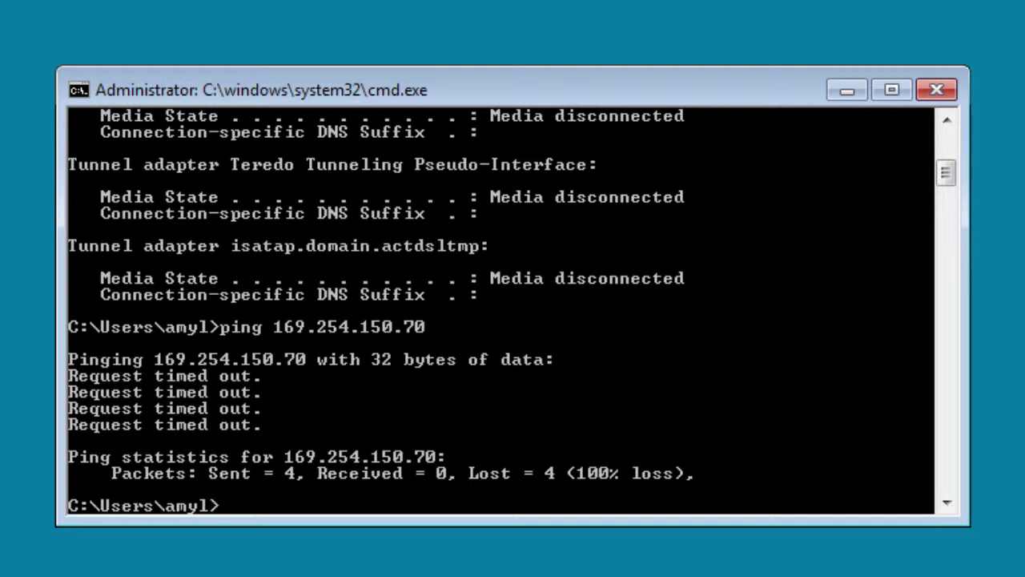
Step: Run ipconfig to confirm address 169.254.1.214 with mask 255.255.0.0
text(ipconfig)
key(Return)
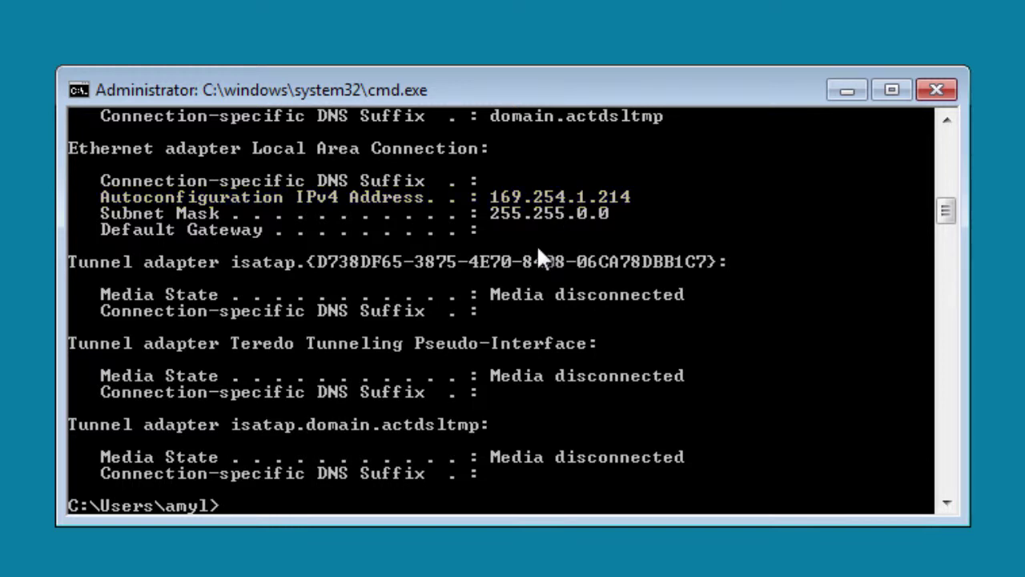
Step: Ping 169.254.150.70 again to test the link
text(ping)
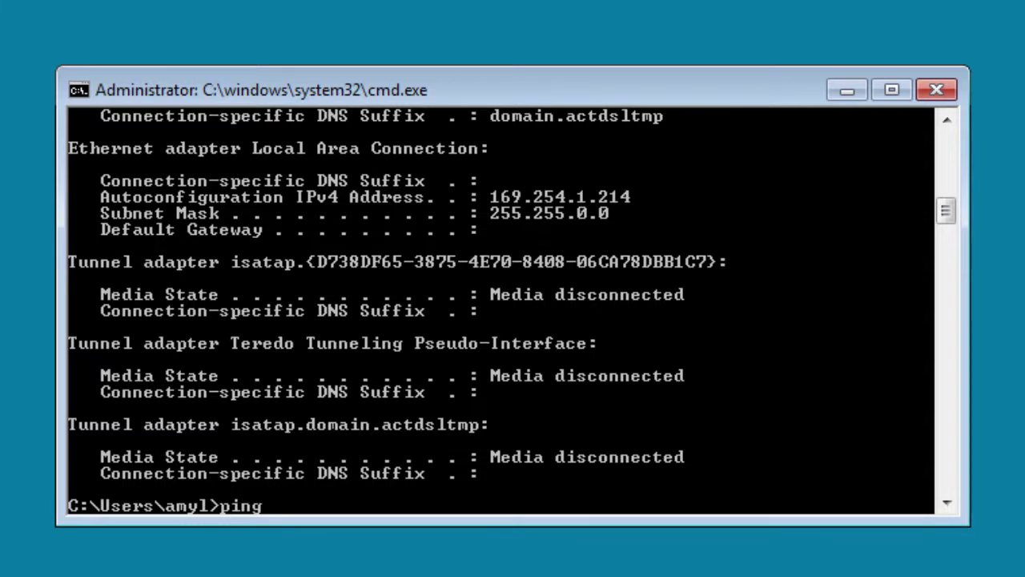
text( 169.254.150.70)
key(Return)
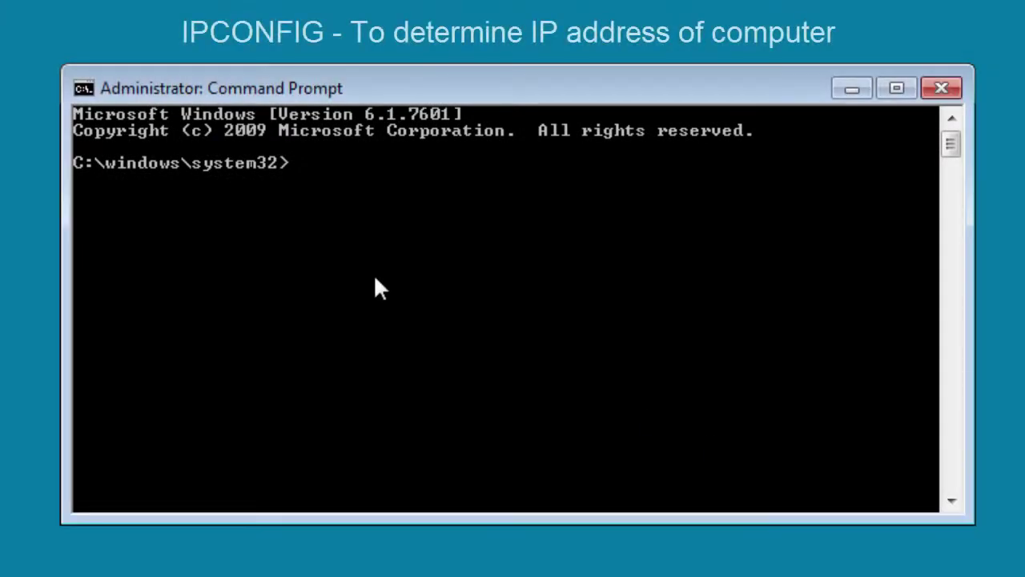
Step: Run ipconfig to confirm address 169.254.1.214, then ping the fire panel at 192.168.150.10
text(ip)
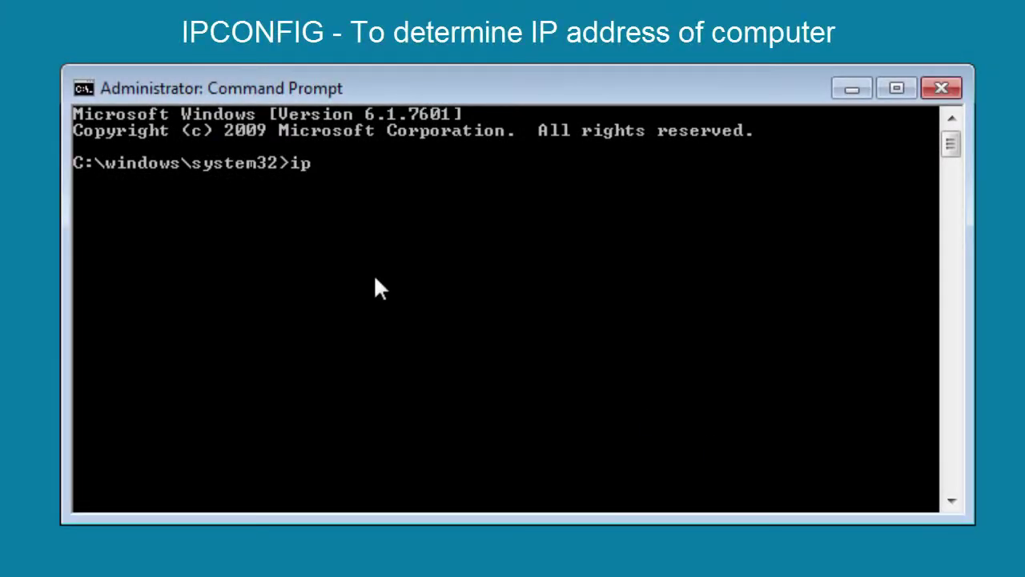
text(config)
key(Return)
text(pi)
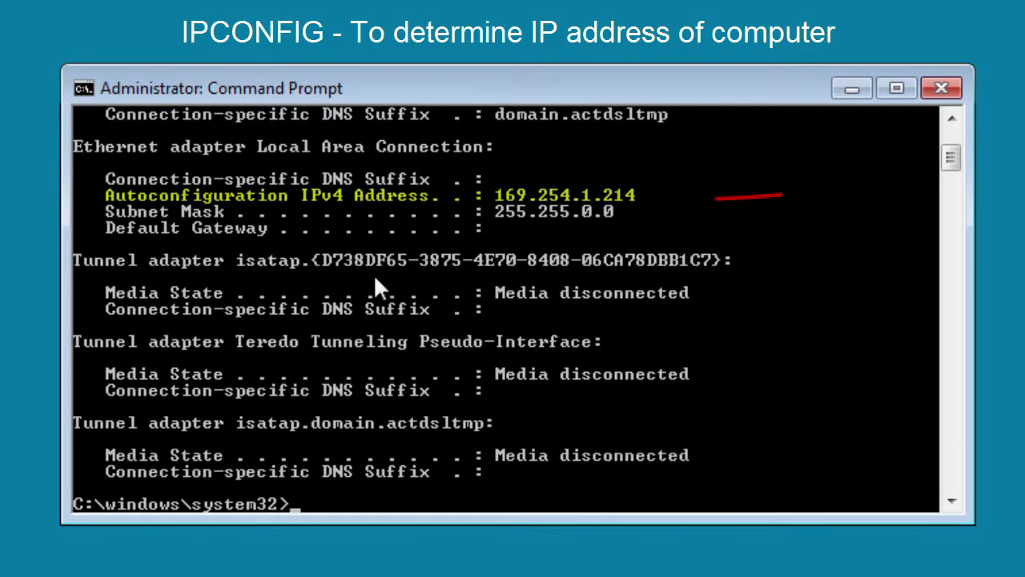
text(ng 19)
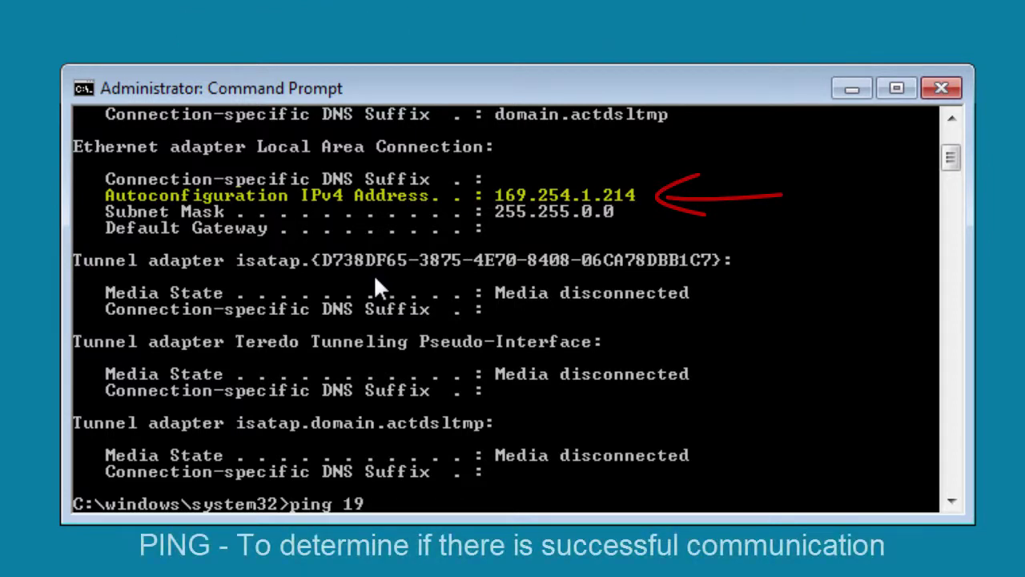
text(2.168)
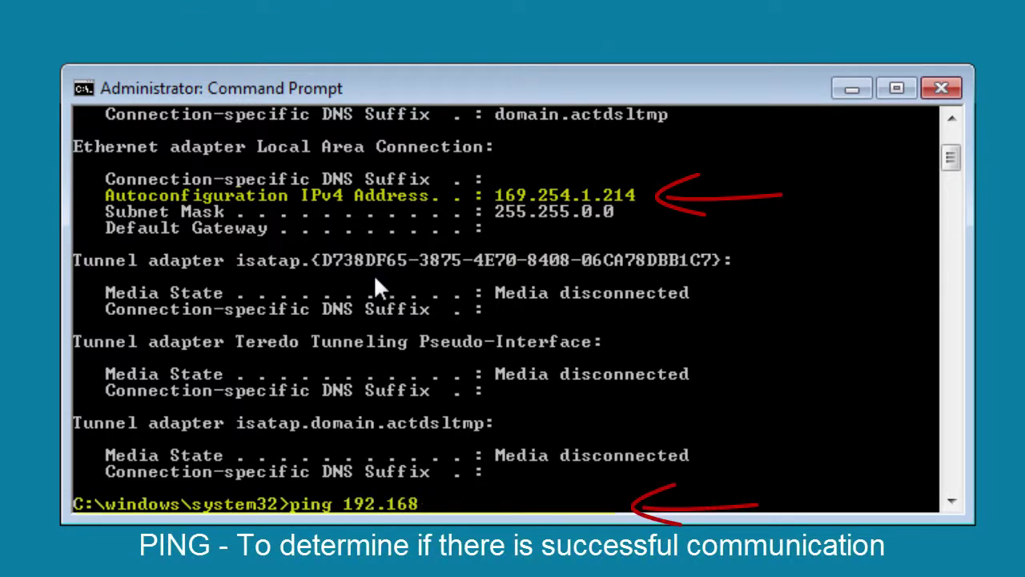
text(3150.10)
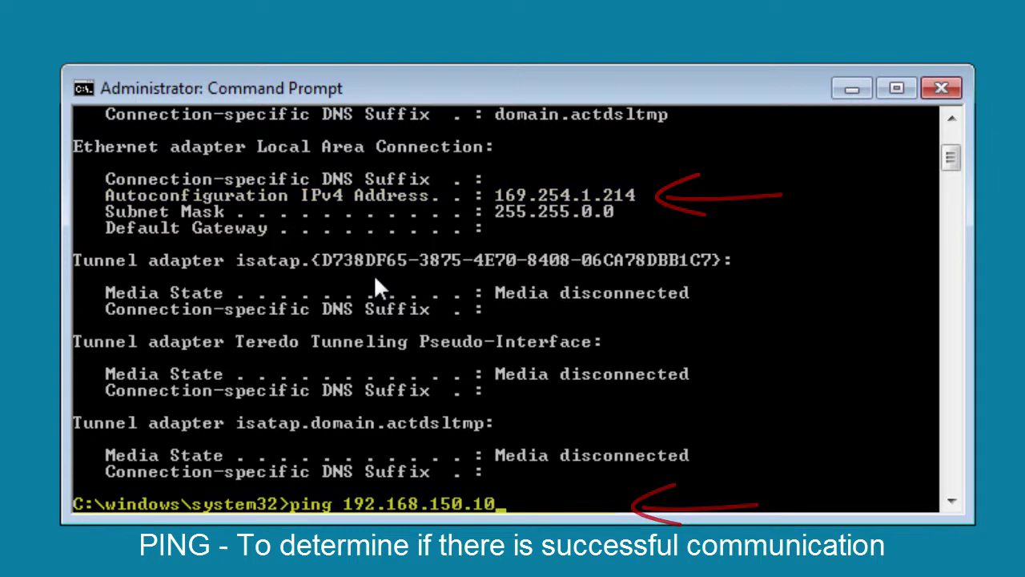
key(Return)
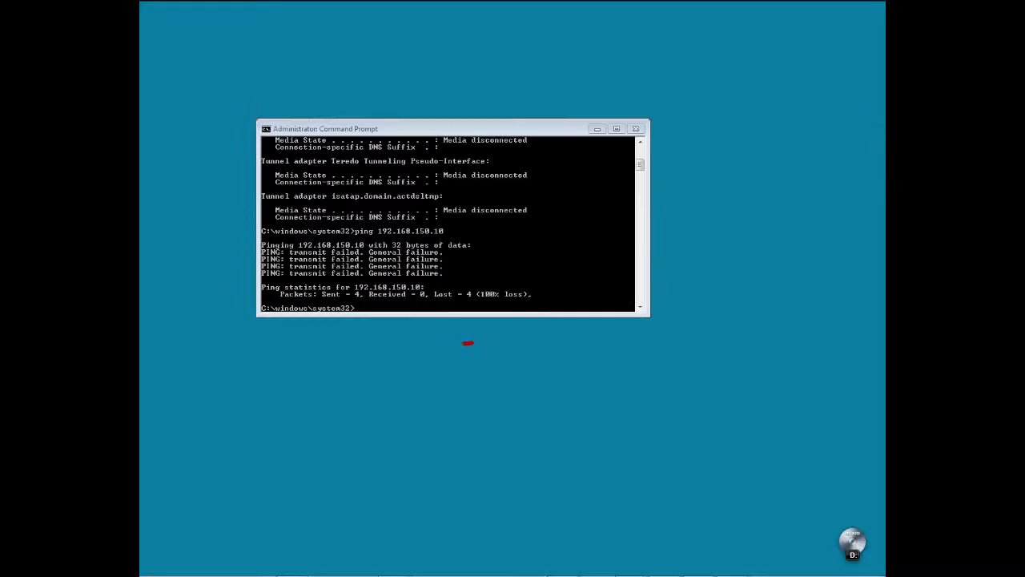
Step: Go from the Start menu through Control Panel to the Network and Sharing Center
key(super)
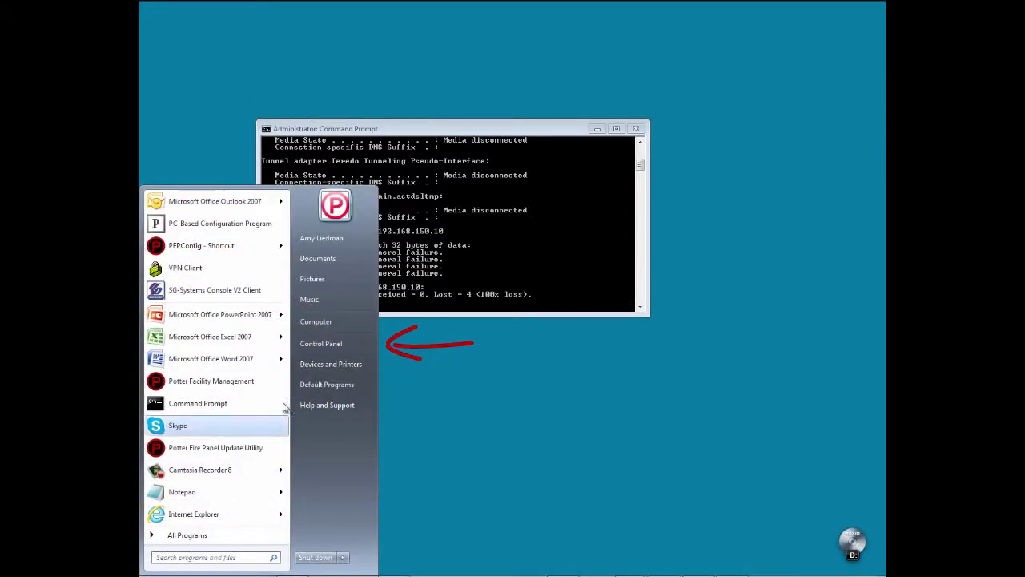
click(329, 346)
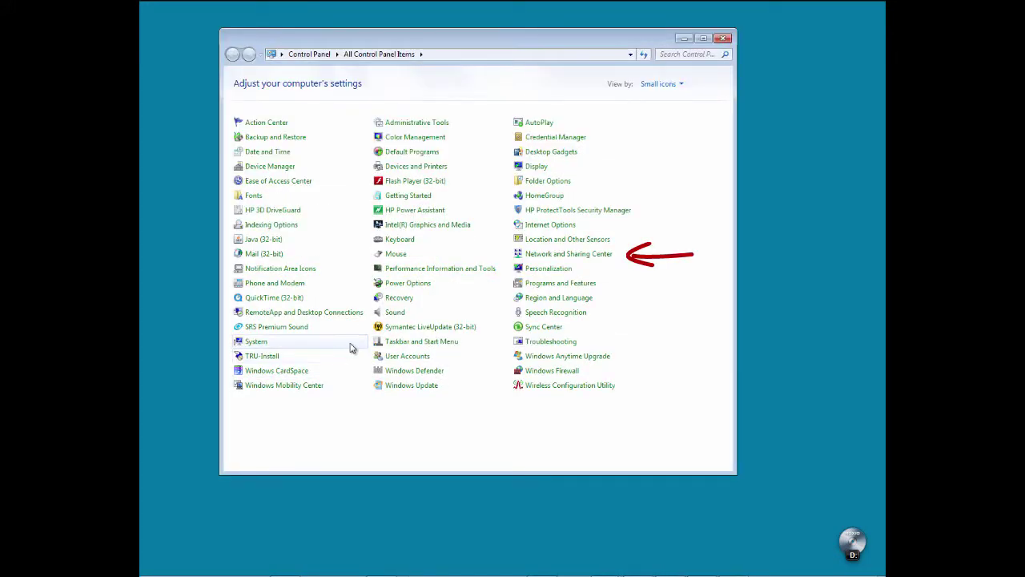
click(557, 256)
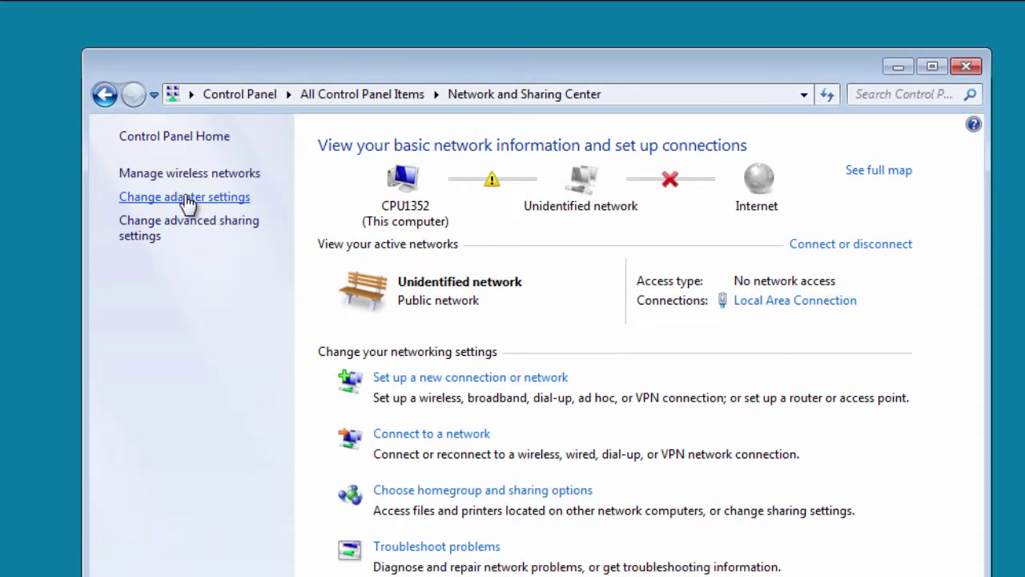
Step: Bring up the TCP/IPv4 Properties dialog for Local Area Connection via Change adapter settings
click(184, 198)
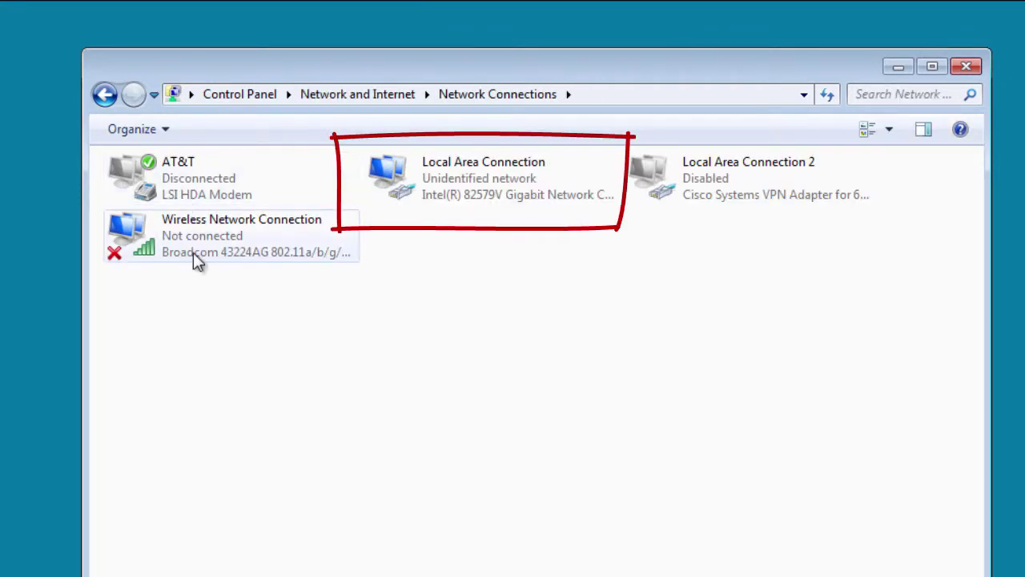
right_click(481, 177)
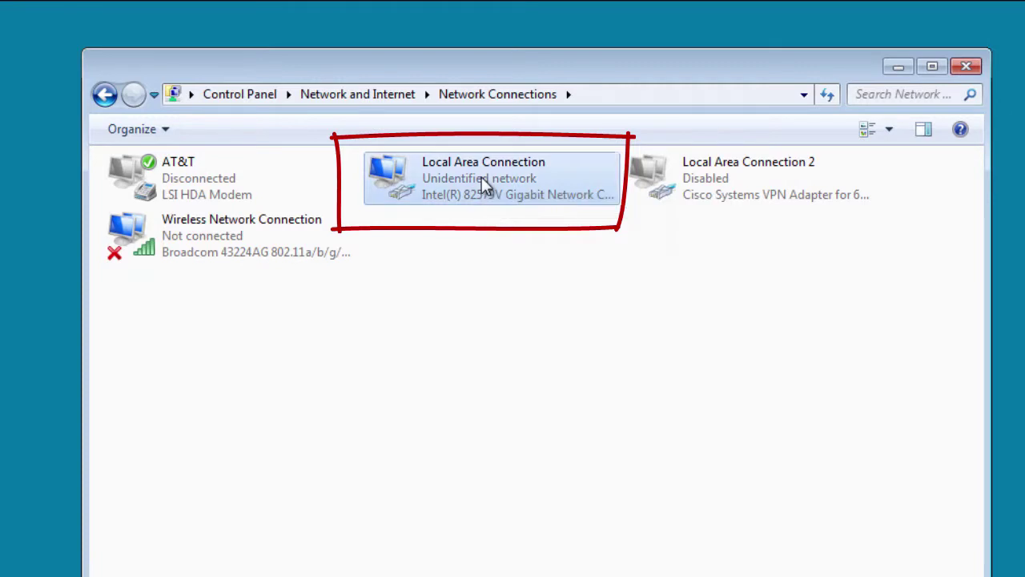
click(559, 380)
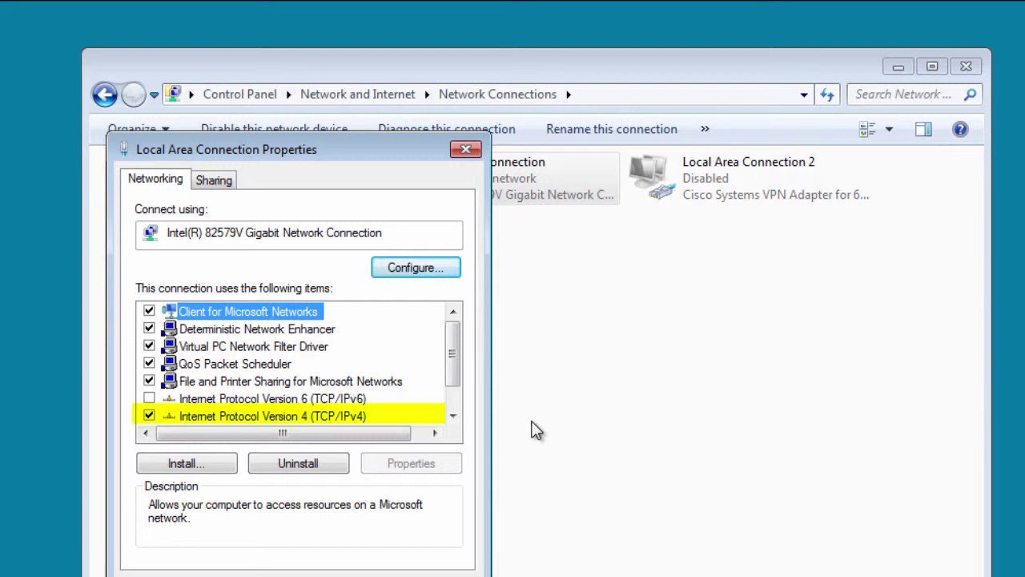
click(219, 416)
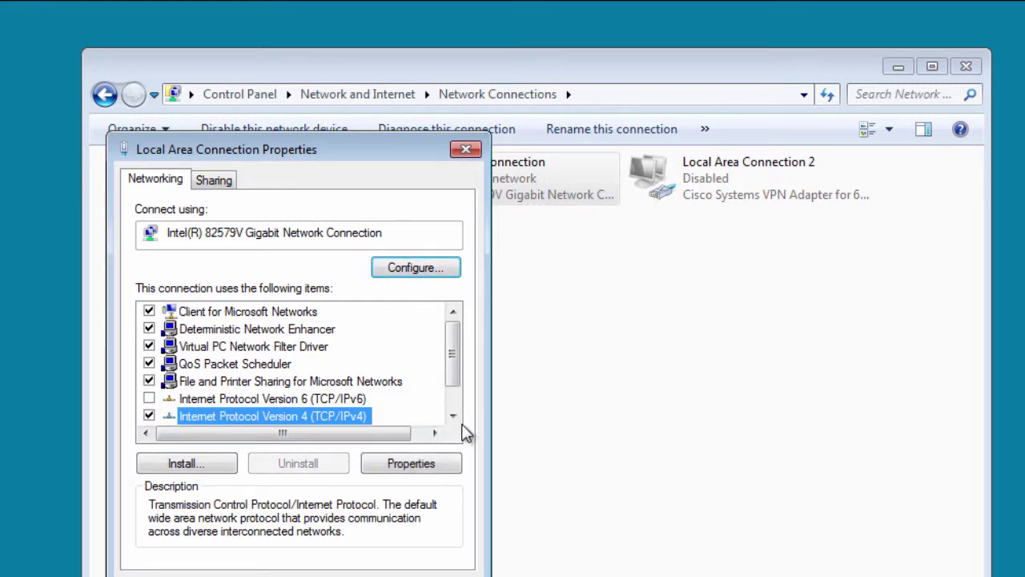
click(451, 465)
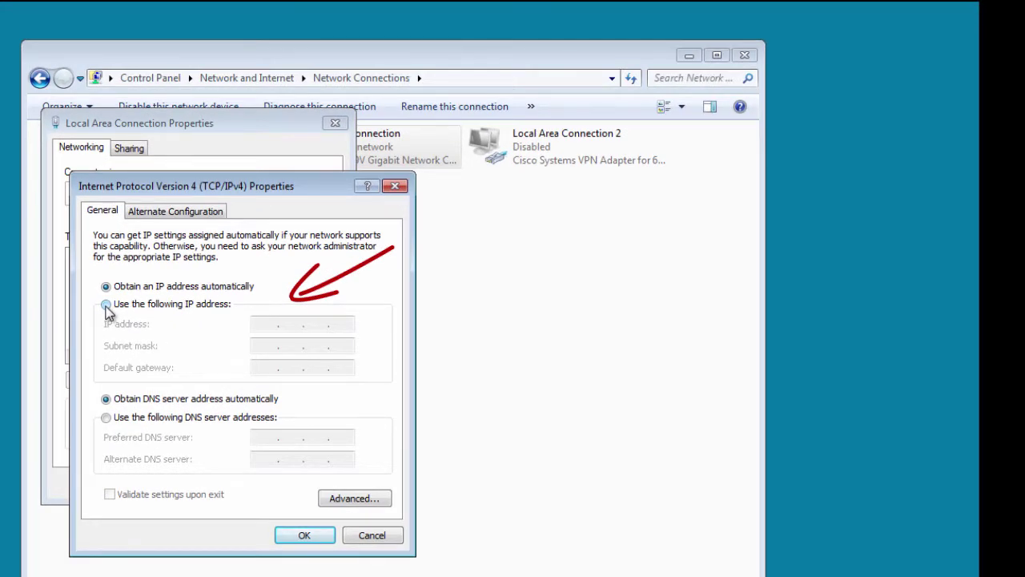
Step: Choose 'Use the following IP address' and enter 192.168.150 in the IP address field
click(106, 304)
click(257, 325)
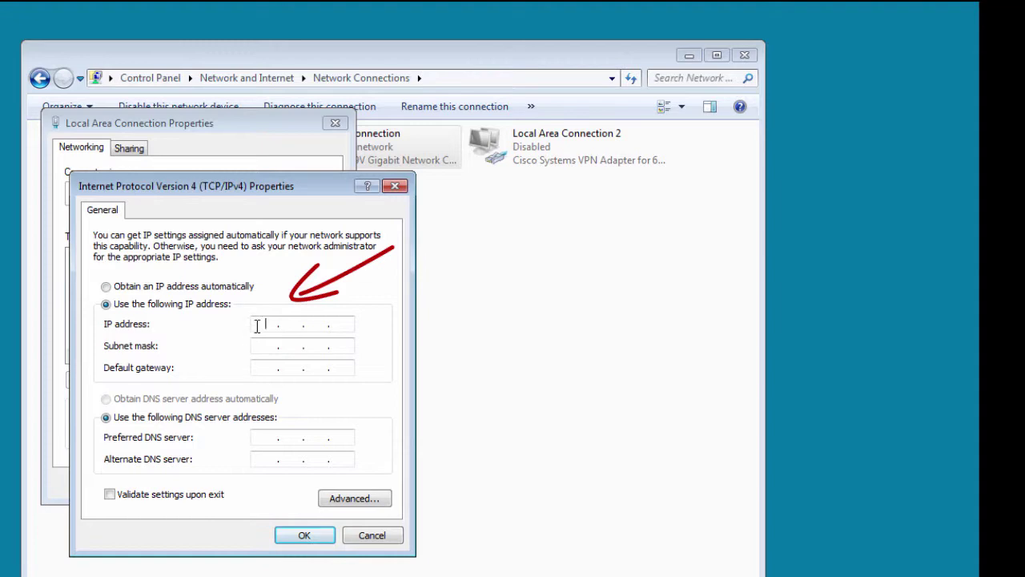
text(192 . 16)
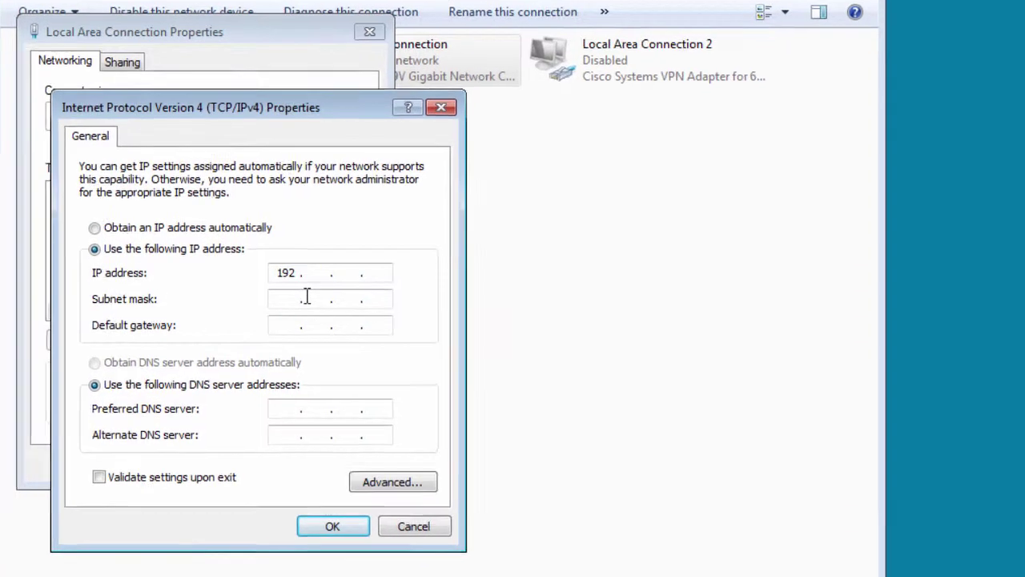
text(8 . 150)
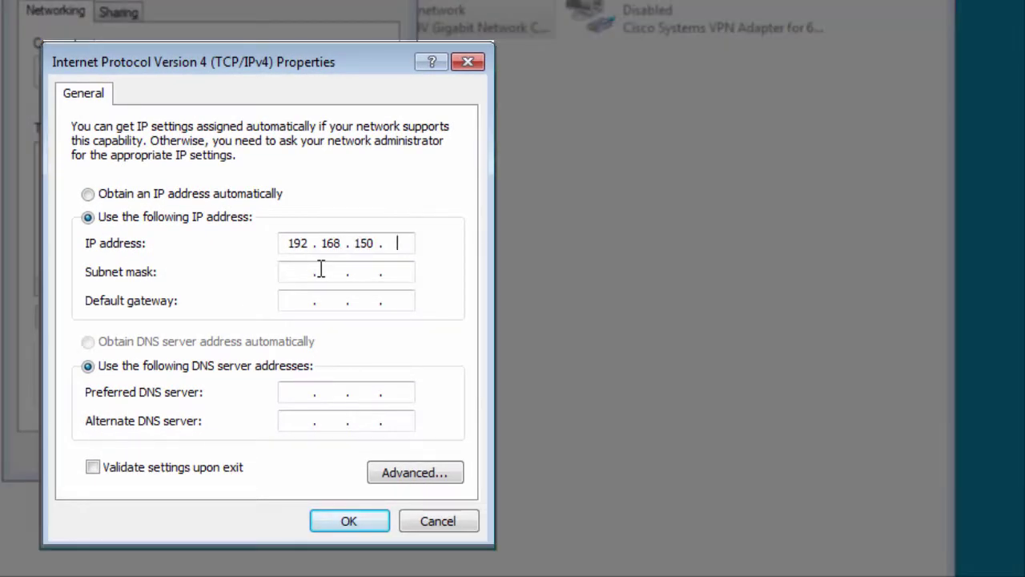